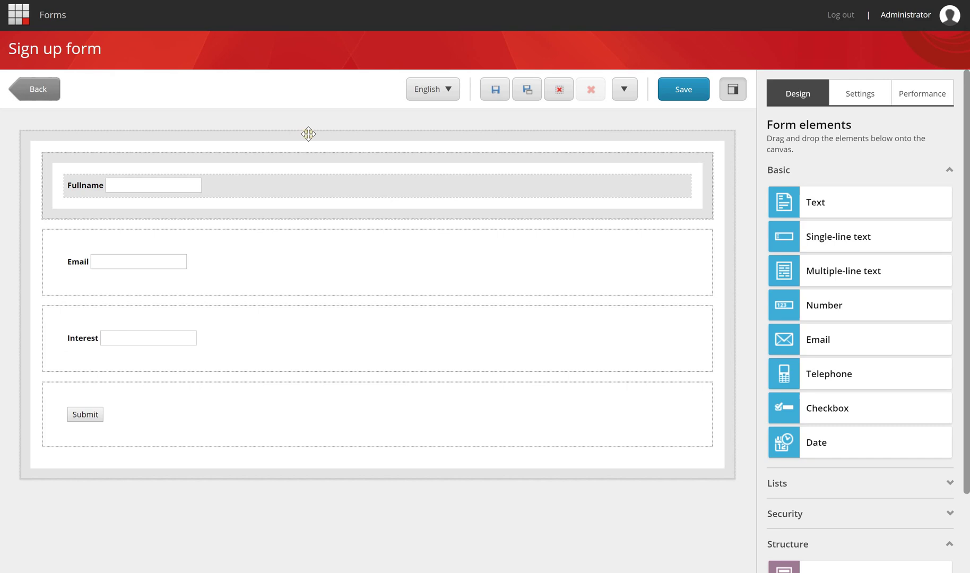
- Add a Send Email Campaign Message submit action to the Sign up form's Submit button
{"action": "left_click", "coordinate": [143, 415]}
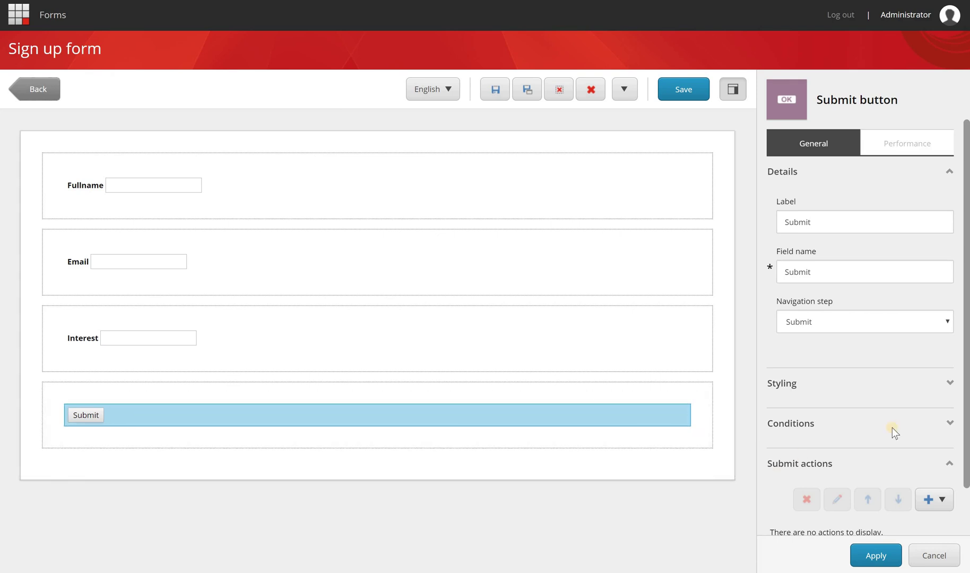
{"action": "scroll", "coordinate": [902, 433], "scroll_direction": "down", "scroll_amount": 1}
{"action": "left_click", "coordinate": [938, 447]}
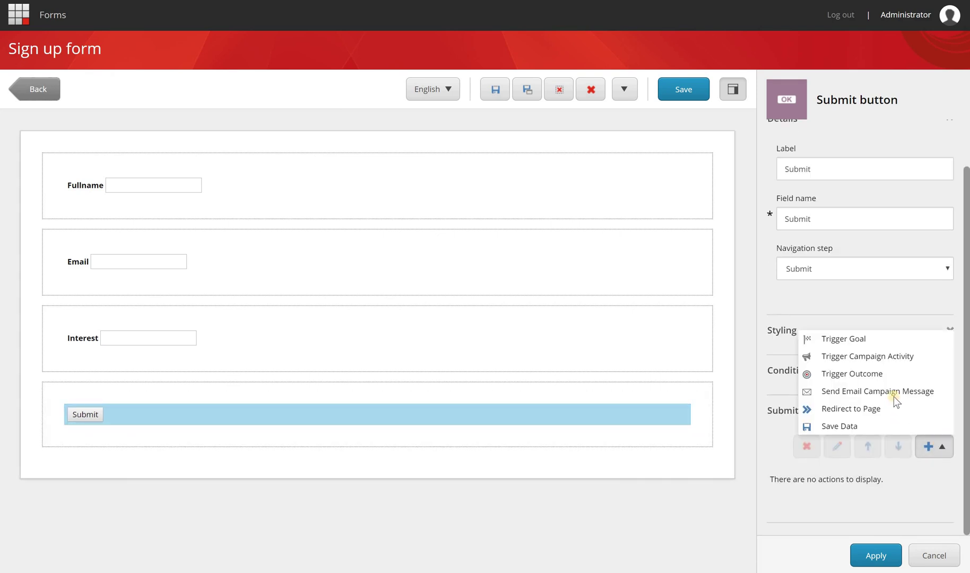
{"action": "left_click", "coordinate": [894, 394]}
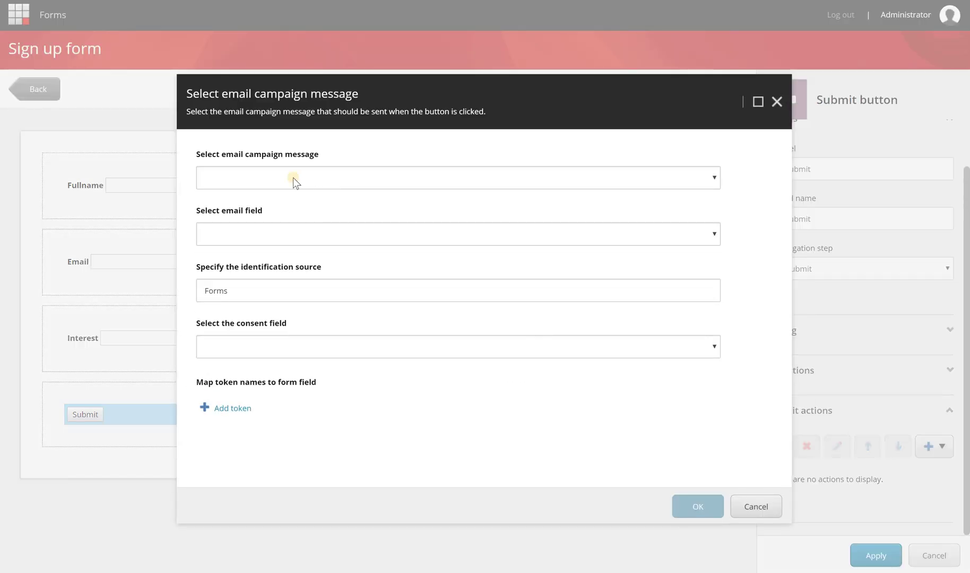
- Review the Token test message in EXM with notifications collapsed, then list the available campaign messages
{"action": "left_click", "coordinate": [294, 179]}
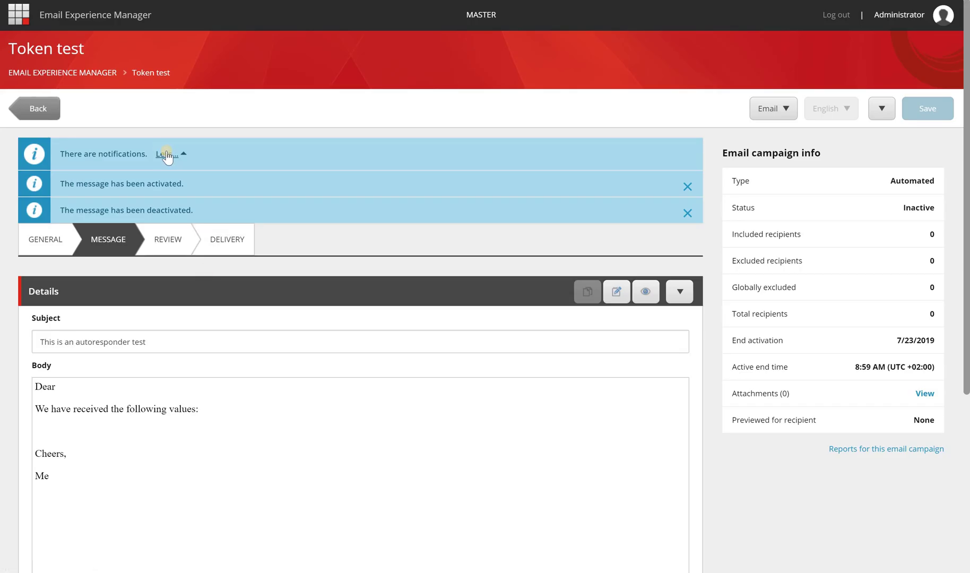
{"action": "left_click", "coordinate": [167, 154]}
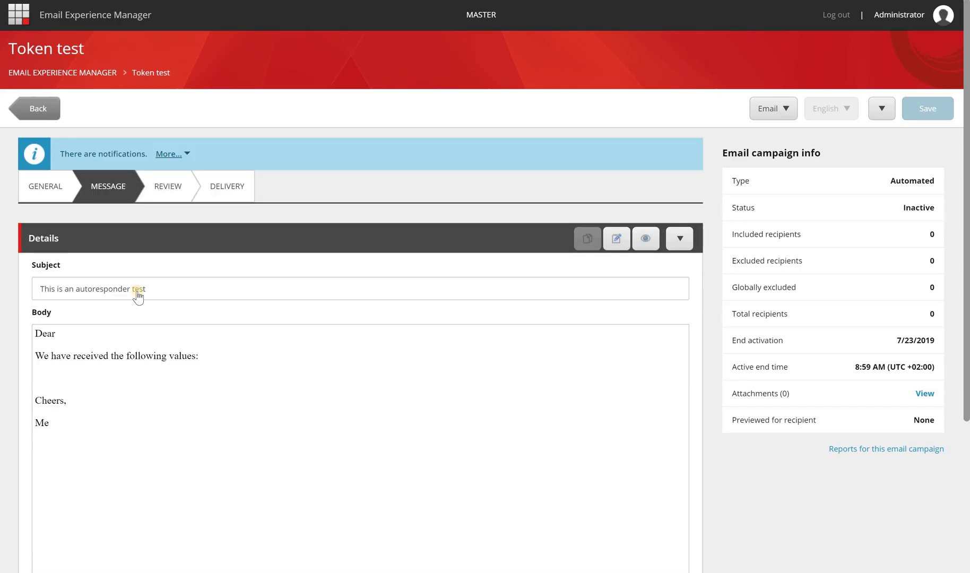
{"action": "scroll", "coordinate": [137, 292], "scroll_direction": "down", "scroll_amount": 1}
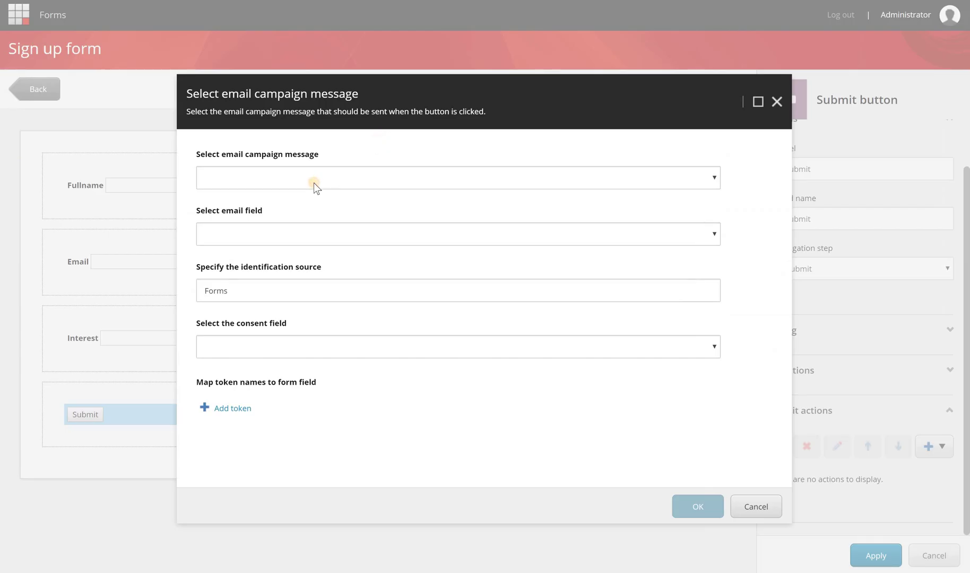
{"action": "left_click", "coordinate": [313, 182]}
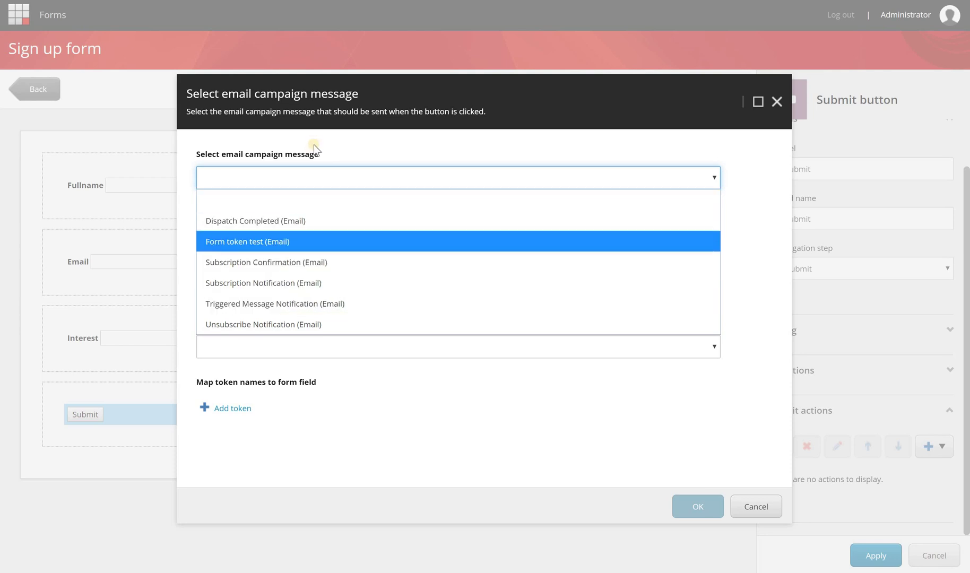
- Close the campaign message list and add an empty token-to-form-field mapping row
{"action": "left_click", "coordinate": [238, 403]}
{"action": "left_click", "coordinate": [232, 407]}
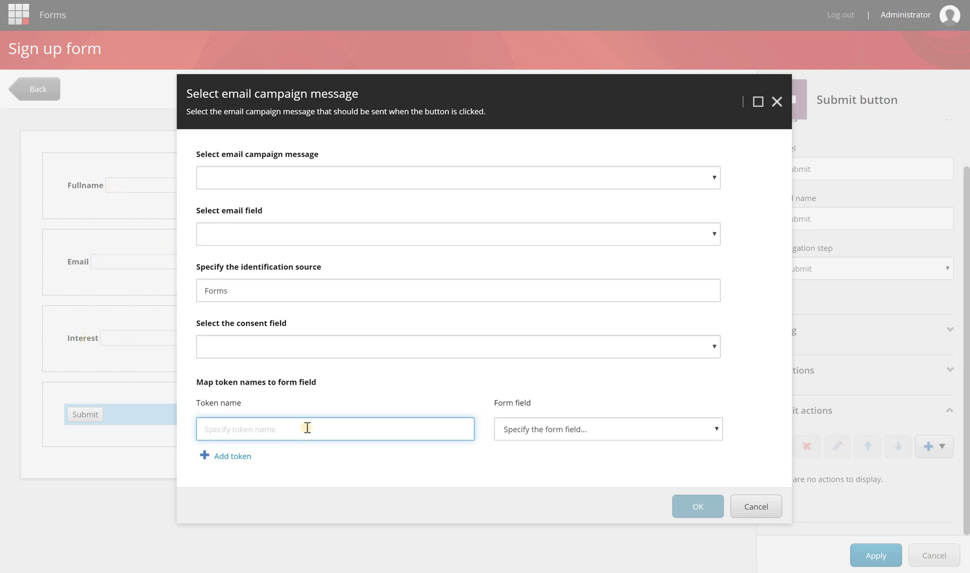
- Enter three token rows: custom_fullname, custom_email and custom_interest
{"action": "type", "text": "custom_fullname"}
{"action": "left_click", "coordinate": [231, 456]}
{"action": "type", "text": "custom_email"}
{"action": "scroll", "coordinate": [228, 461], "scroll_direction": "down", "scroll_amount": 1}
{"action": "left_click", "coordinate": [240, 467]}
{"action": "type", "text": "custom_"}
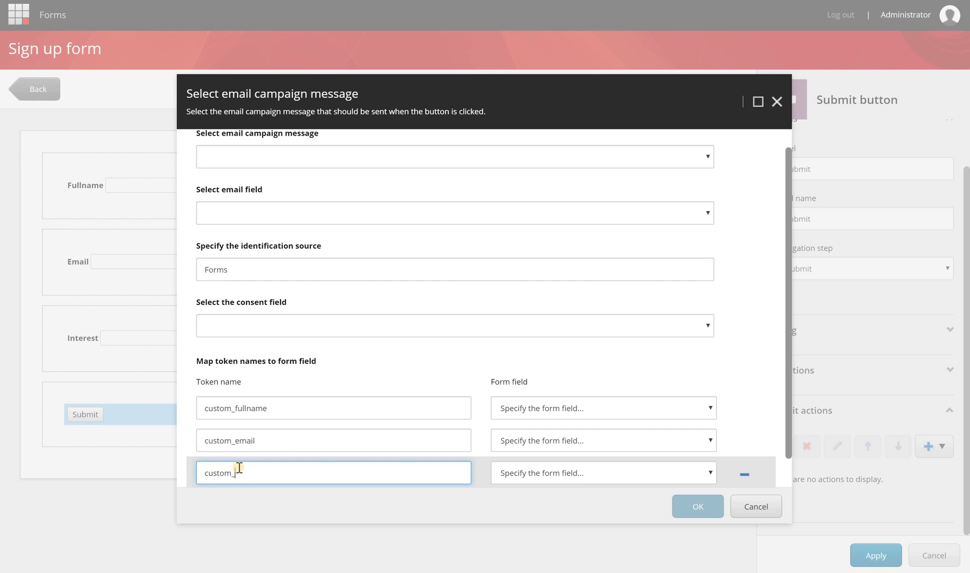
{"action": "type", "text": "interest"}
- Map the tokens to Fullname, Email and Interest, then copy custom_fullname and open the Token test body
{"action": "left_click", "coordinate": [544, 413]}
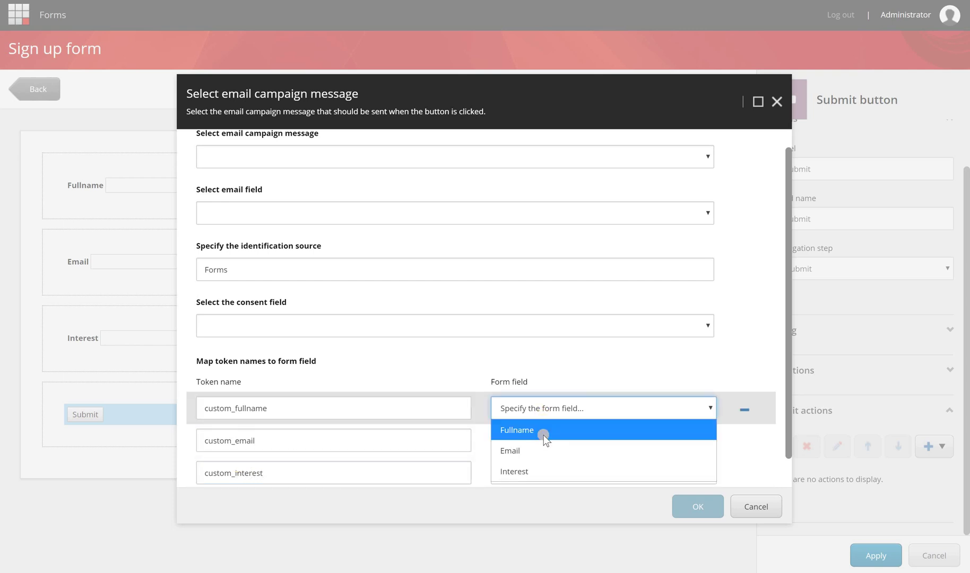
{"action": "left_click", "coordinate": [544, 431]}
{"action": "left_click", "coordinate": [545, 440]}
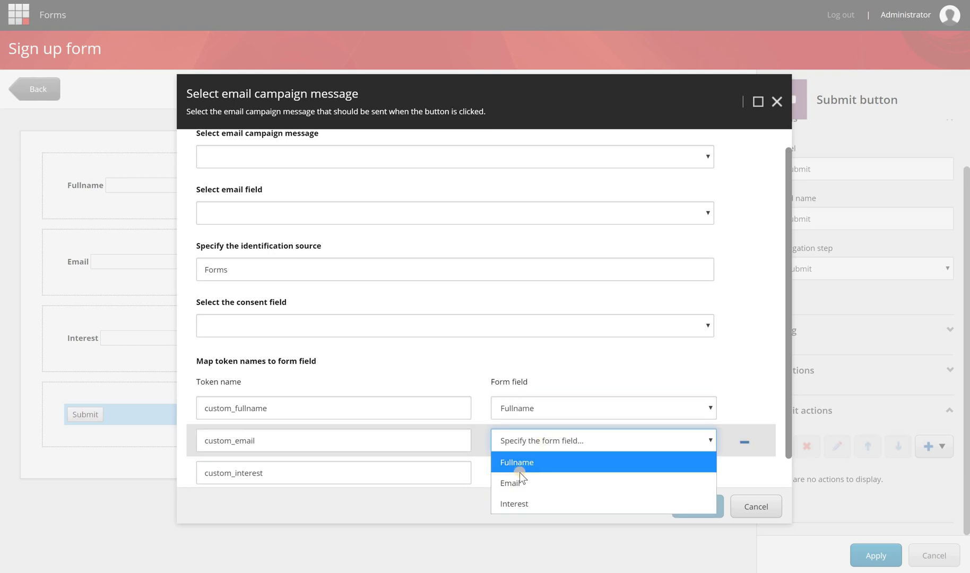
{"action": "left_click", "coordinate": [520, 479]}
{"action": "left_click", "coordinate": [520, 477]}
{"action": "left_click", "coordinate": [520, 535]}
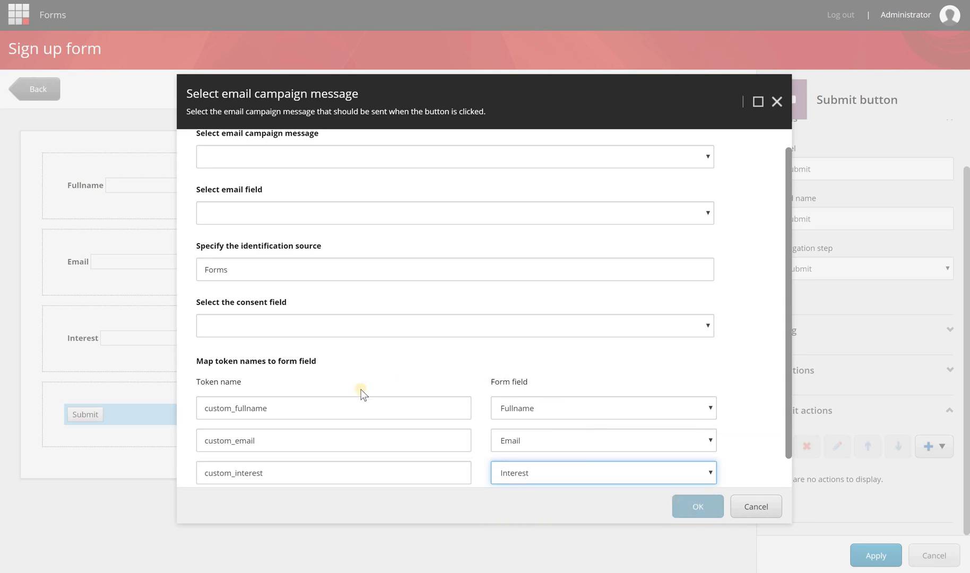
{"action": "left_click", "coordinate": [189, 397]}
{"action": "key", "text": "ctrl+c"}
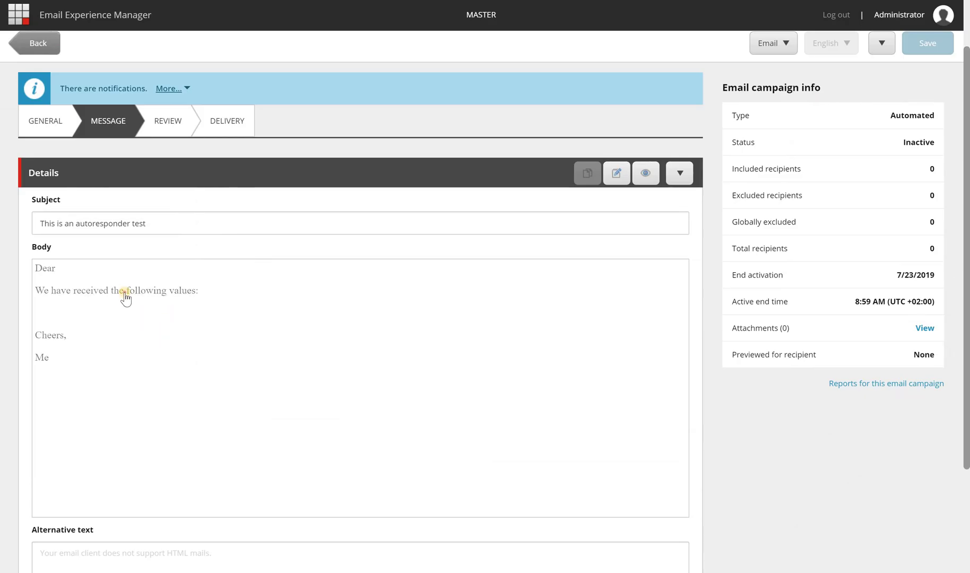
{"action": "left_click", "coordinate": [126, 292]}
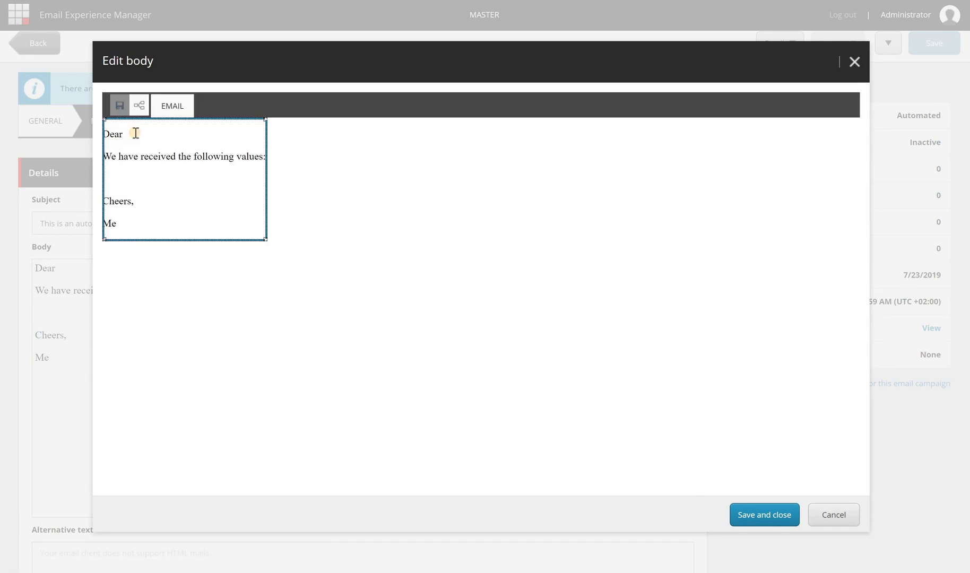
- Make the greeting read 'Dear $custom_fullname$,'
{"action": "left_click", "coordinate": [136, 133]}
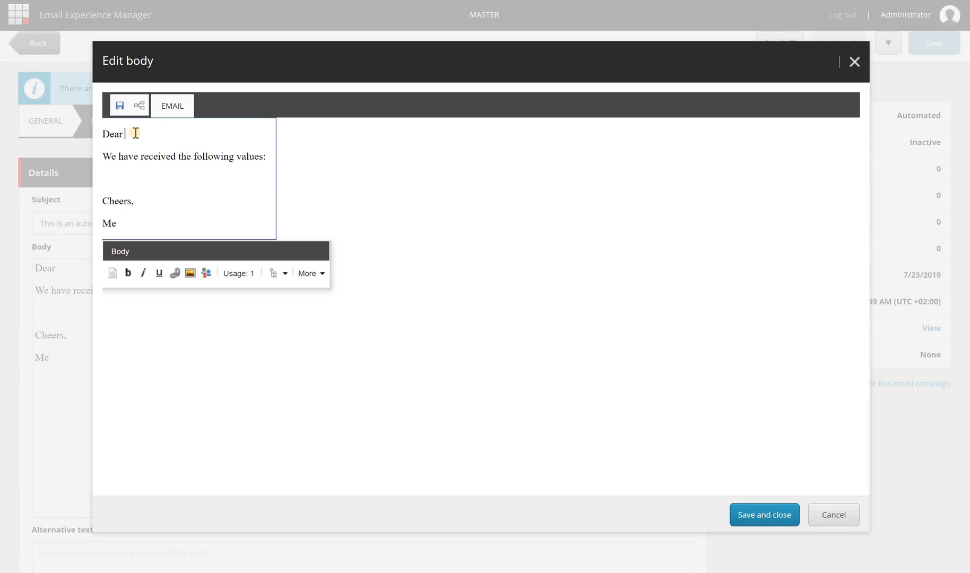
{"action": "type", "text": "$"}
{"action": "key", "text": "ctrl+v"}
{"action": "type", "text": "$,"}
- Add a '- $custom_fullname$' bullet line under the received-values line
{"action": "left_click", "coordinate": [147, 178]}
{"action": "type", "text": "-"}
{"action": "type", "text": "$custom_fullname"}
{"action": "key", "text": "BackSpace"}
{"action": "key", "text": "BackSpace"}
{"action": "key", "text": "BackSpace"}
{"action": "key", "text": "BackSpace"}
{"action": "key", "text": "BackSpace"}
{"action": "key", "text": "BackSpace"}
{"action": "key", "text": "BackSpace"}
{"action": "key", "text": "BackSpace"}
{"action": "key", "text": "BackSpace"}
{"action": "key", "text": "ctrl+z"}
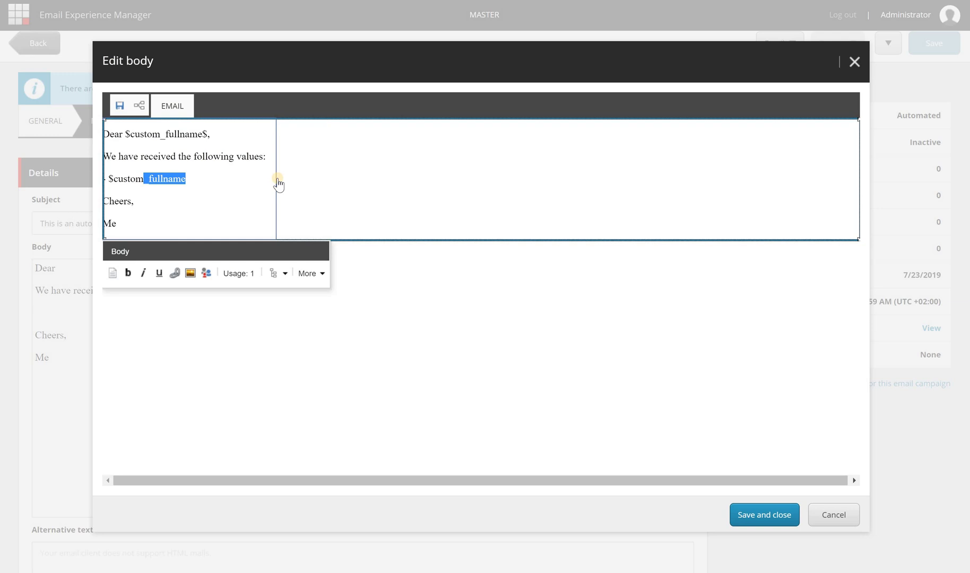
{"action": "key", "text": "End"}
{"action": "type", "text": "$"}
{"action": "key", "text": "Return"}
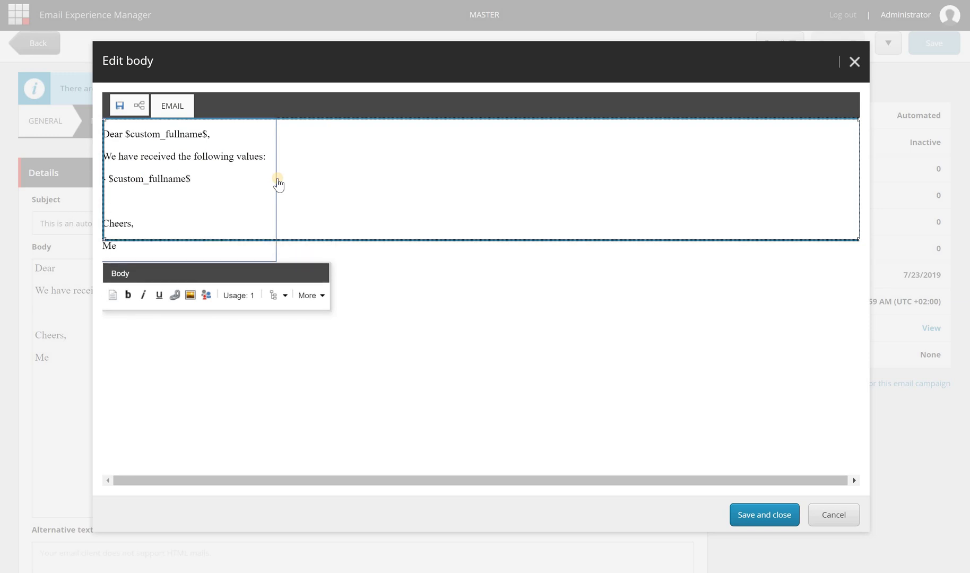
- Add '- $custom_email$' and '- $custom_interest$' bullet lines and finish editing the body
{"action": "type", "text": "- $"}
{"action": "key", "text": "ctrl+v"}
{"action": "key", "text": "BackSpace"}
{"action": "key", "text": "BackSpace"}
{"action": "key", "text": "BackSpace"}
{"action": "key", "text": "BackSpace"}
{"action": "key", "text": "BackSpace"}
{"action": "key", "text": "BackSpace"}
{"action": "key", "text": "BackSpace"}
{"action": "key", "text": "BackSpace"}
{"action": "type", "text": "email$"}
{"action": "key", "text": "Return"}
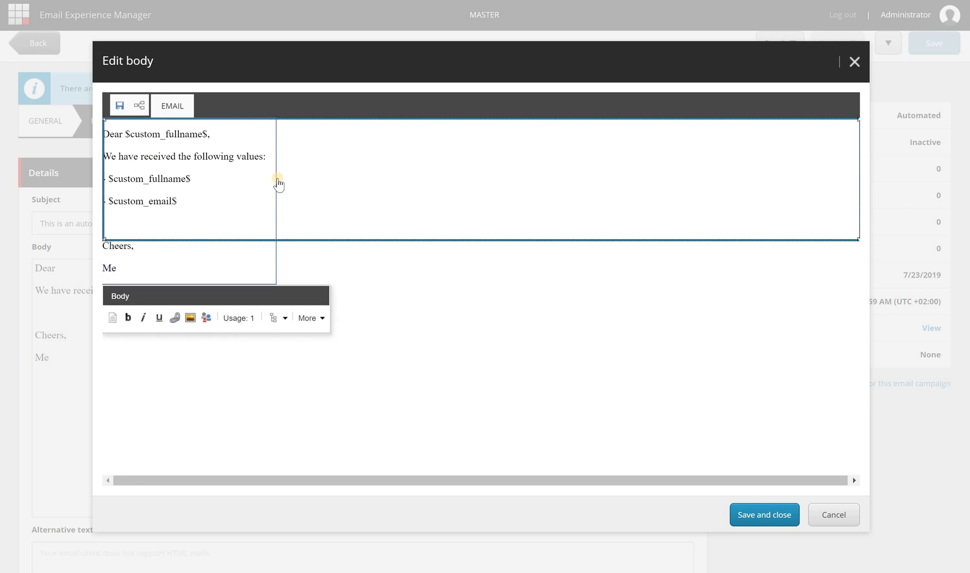
{"action": "type", "text": "- $custom_interest&"}
{"action": "key", "text": "BackSpace"}
{"action": "type", "text": "$"}
{"action": "left_click", "coordinate": [615, 368]}
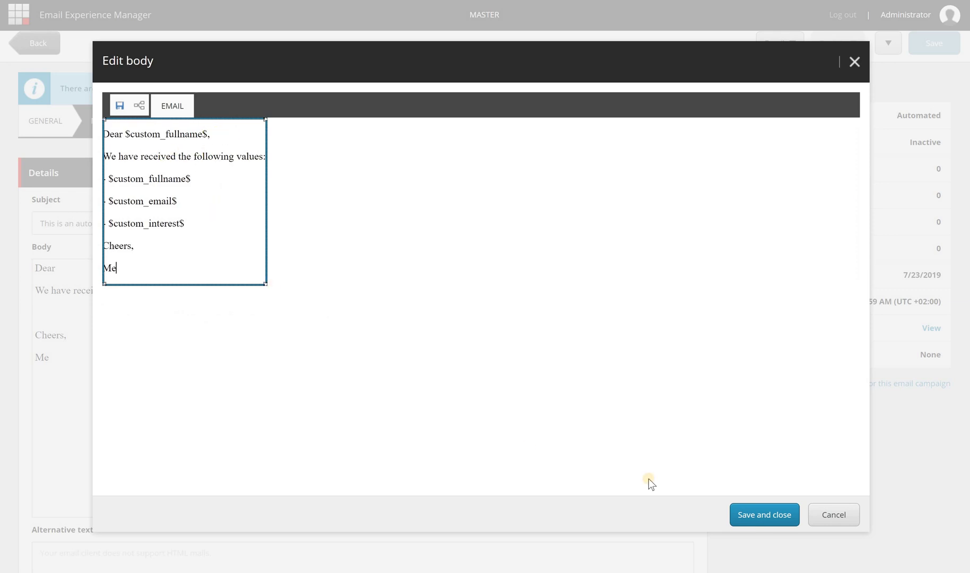
- Save the body, activate Token test from its Delivery options, and cancel the Forms campaign dialog
{"action": "left_click", "coordinate": [770, 516]}
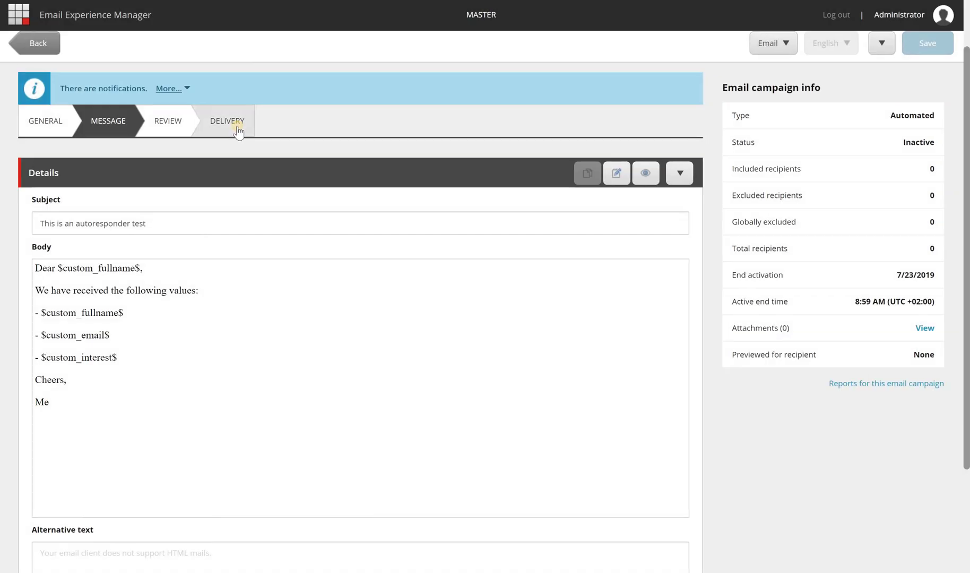
{"action": "left_click", "coordinate": [238, 131]}
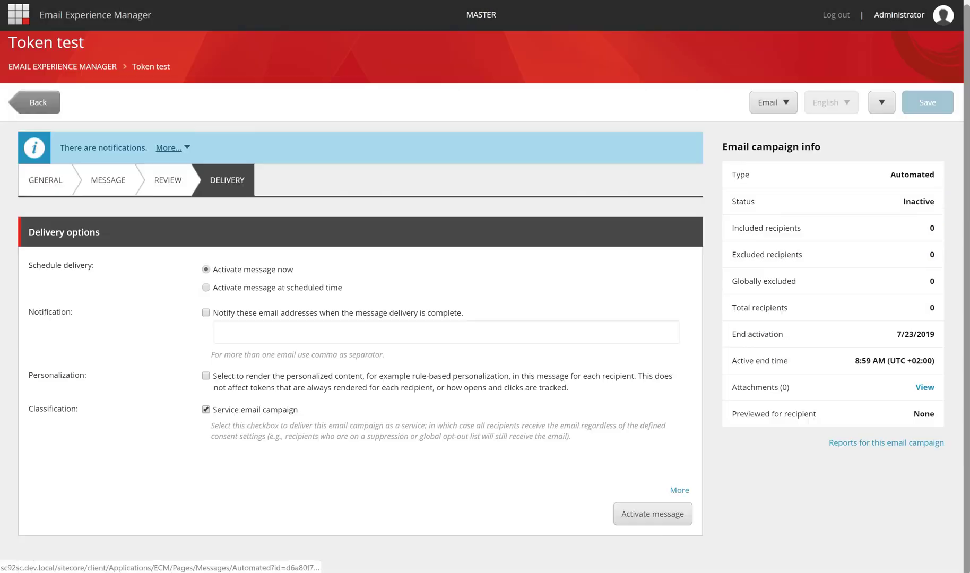
{"action": "left_click", "coordinate": [647, 515]}
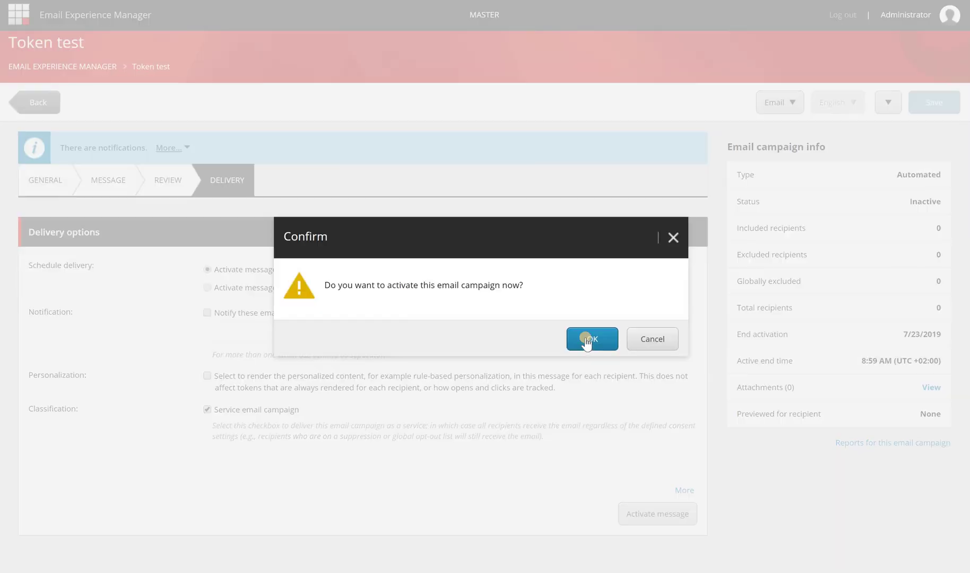
{"action": "left_click", "coordinate": [587, 339]}
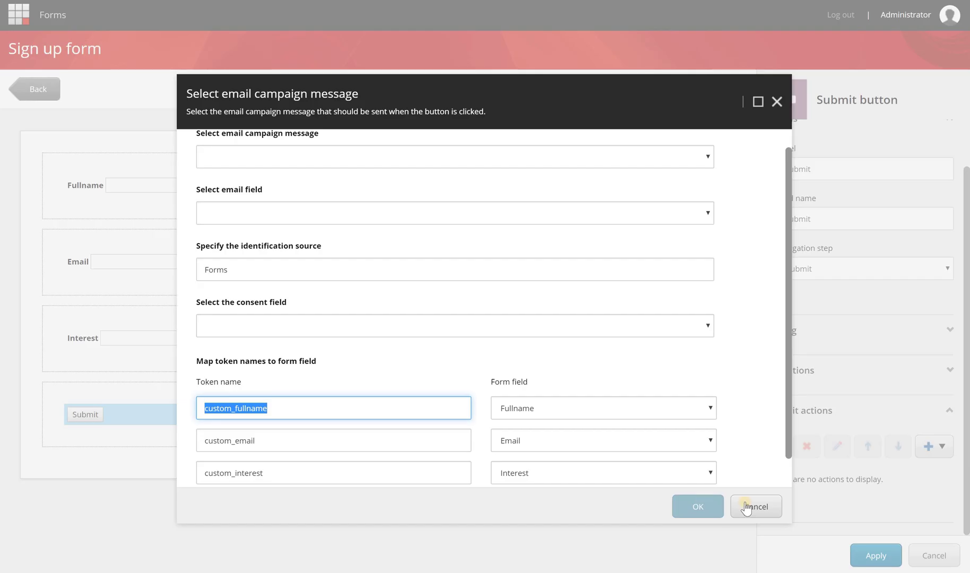
{"action": "left_click", "coordinate": [746, 507]}
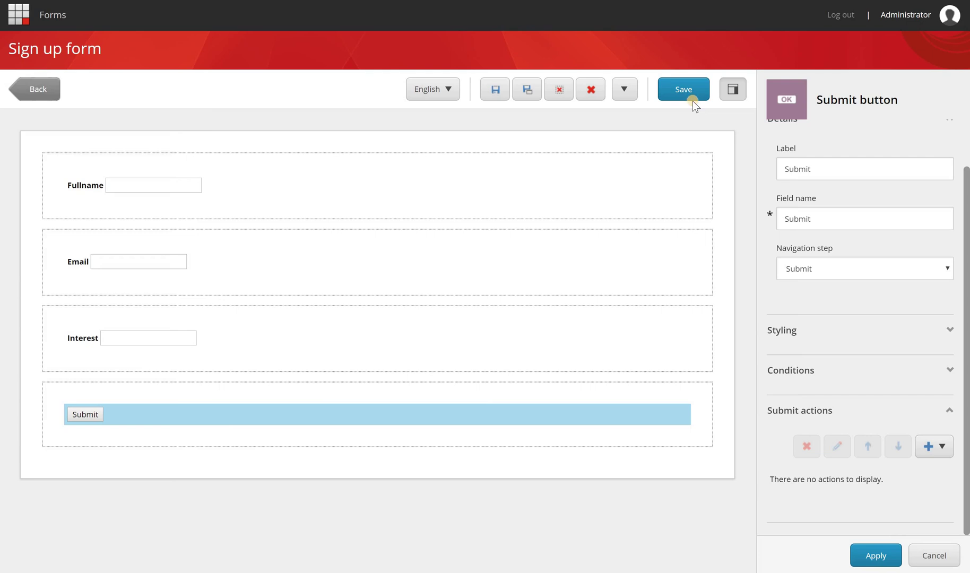
- Save the form and add a Send Email Campaign Message action to the Submit button
{"action": "left_click", "coordinate": [692, 98]}
{"action": "left_click", "coordinate": [874, 555]}
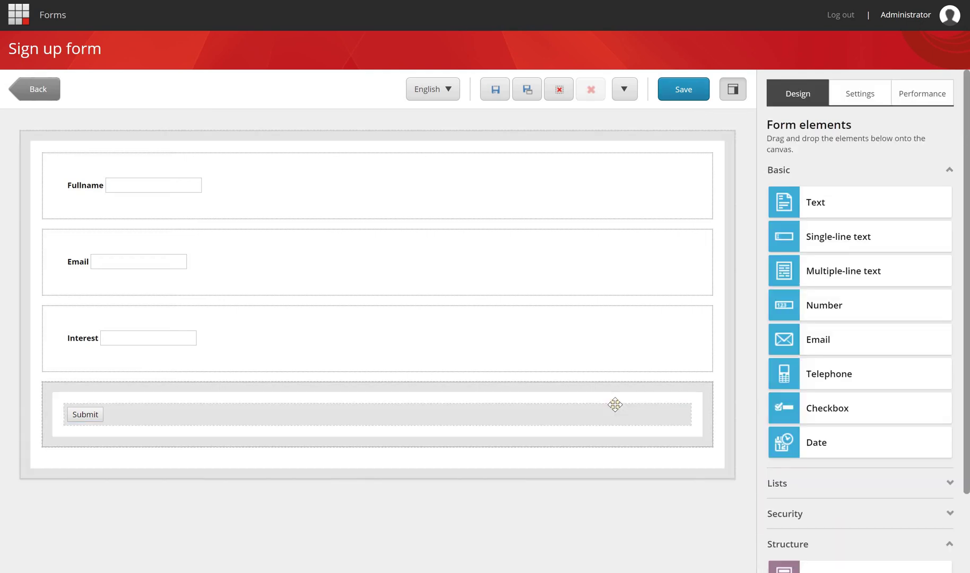
{"action": "left_click", "coordinate": [615, 411]}
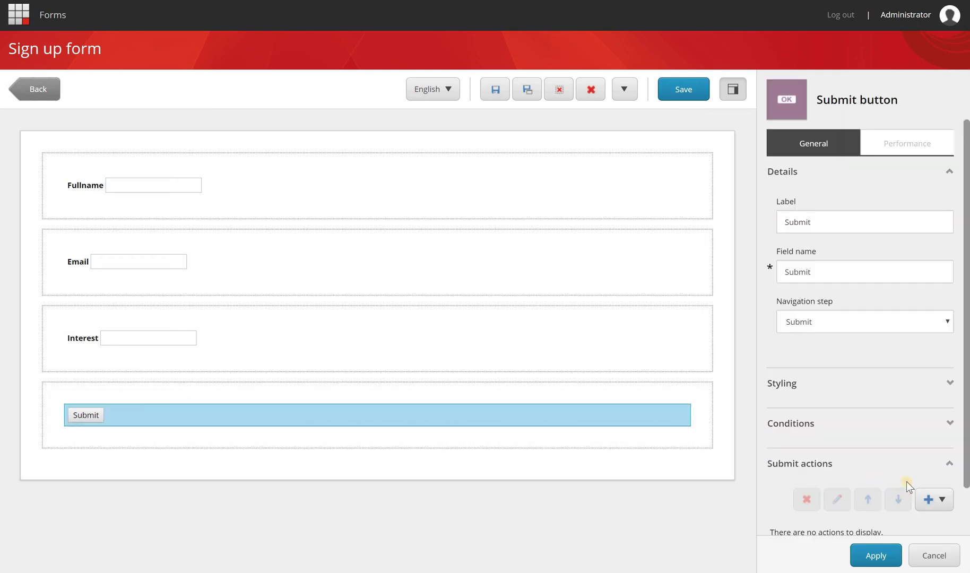
{"action": "scroll", "coordinate": [935, 456], "scroll_direction": "down", "scroll_amount": 1}
{"action": "left_click", "coordinate": [936, 448]}
{"action": "left_click", "coordinate": [864, 393]}
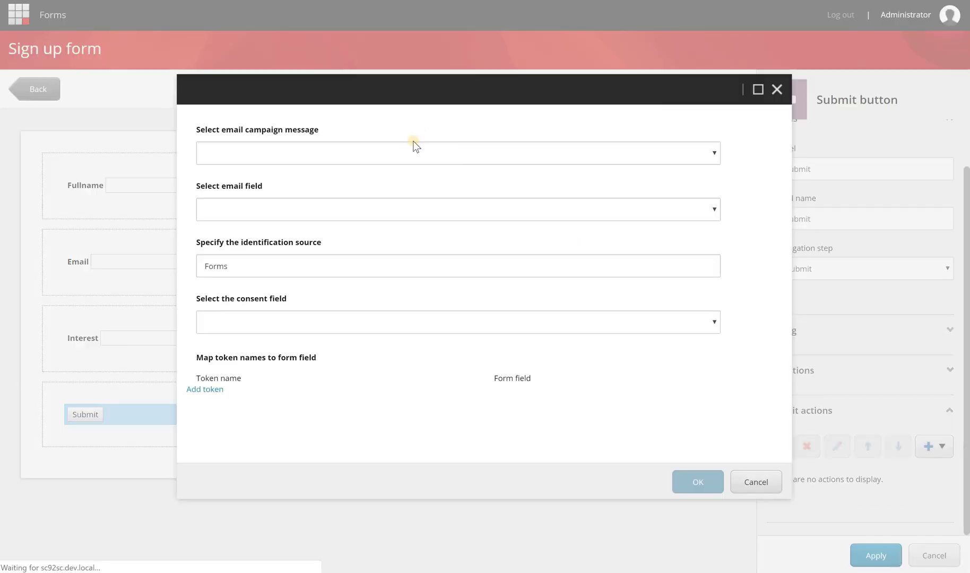
- Choose Token test (Email) as the message and Email as the recipient field
{"action": "left_click", "coordinate": [404, 178]}
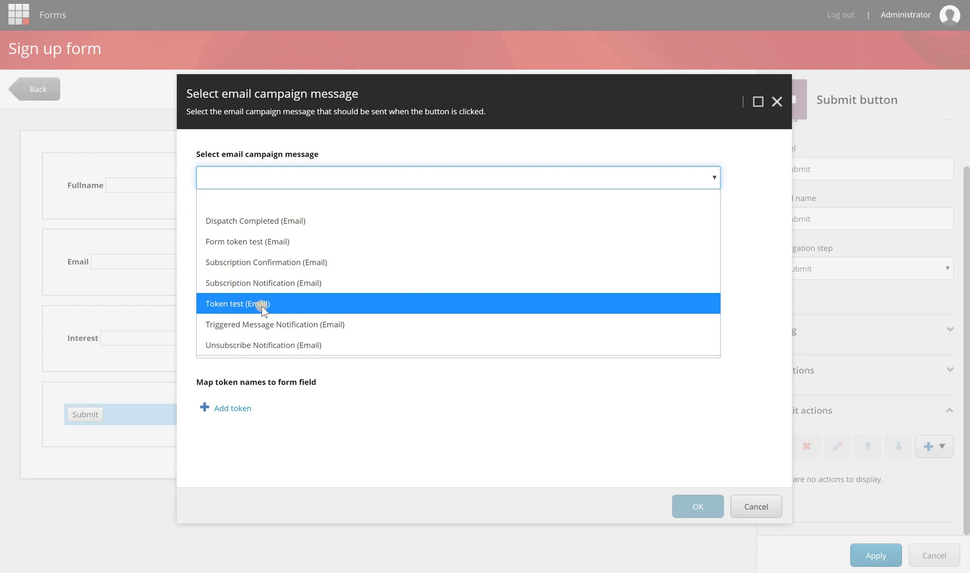
{"action": "left_click", "coordinate": [245, 307]}
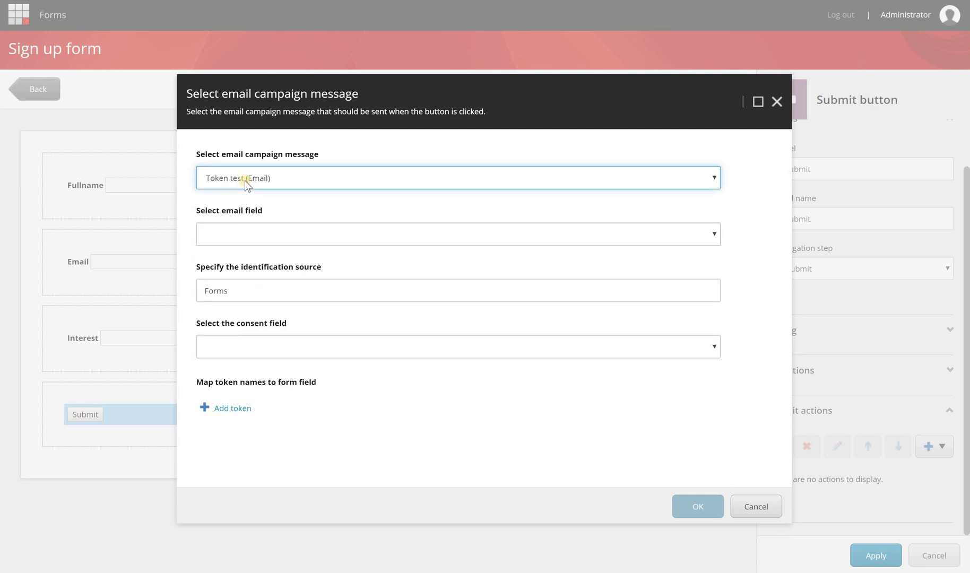
{"action": "left_click", "coordinate": [246, 234]}
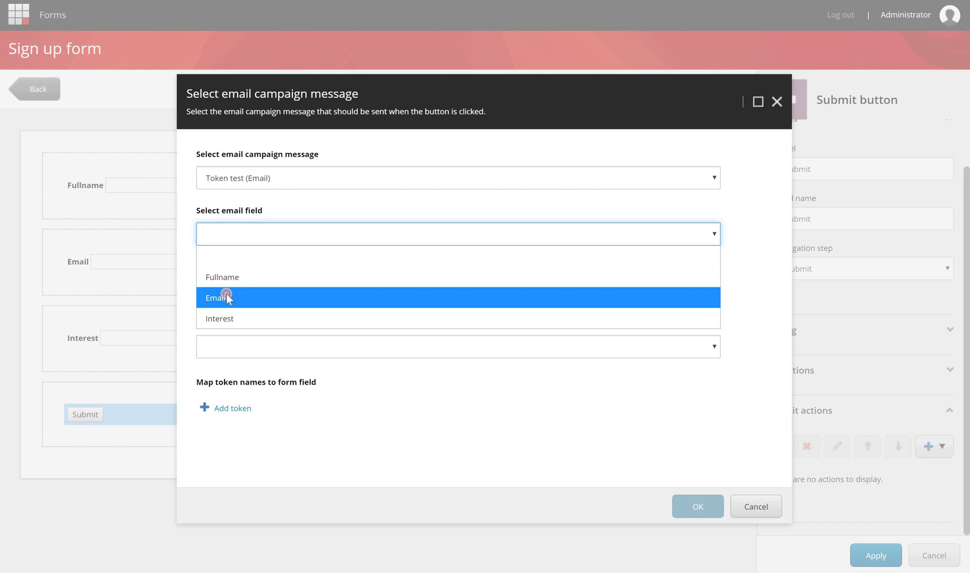
{"action": "left_click", "coordinate": [227, 297]}
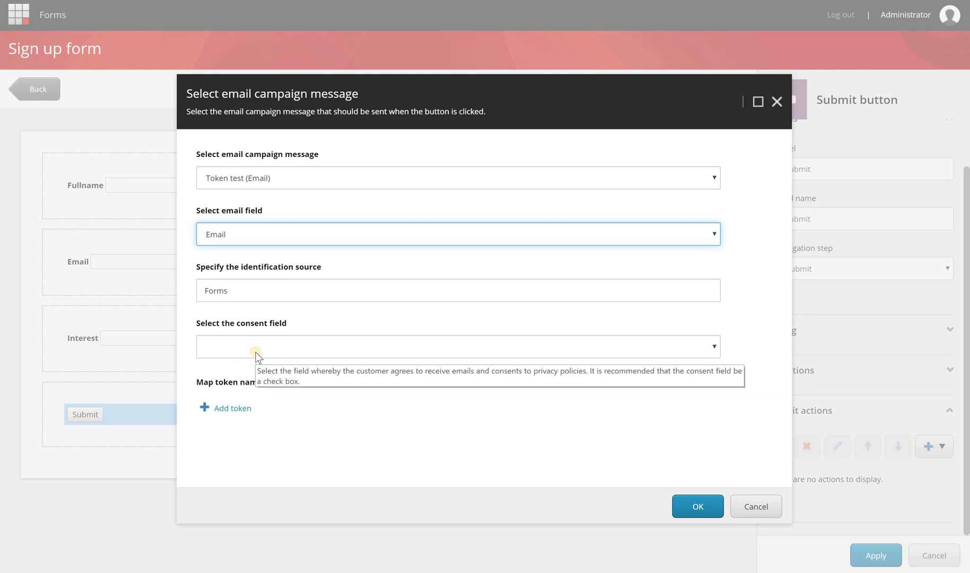
- Add three token rows named custom_fullname, custom_email and custom_interest
{"action": "left_click", "coordinate": [238, 406]}
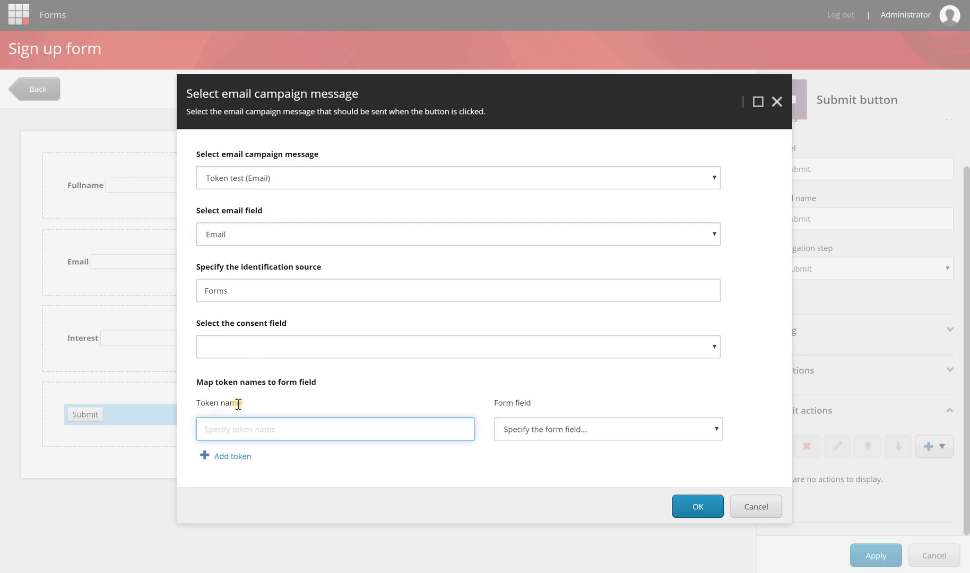
{"action": "type", "text": "custom_fullname"}
{"action": "left_click", "coordinate": [225, 456]}
{"action": "type", "text": "custom_"}
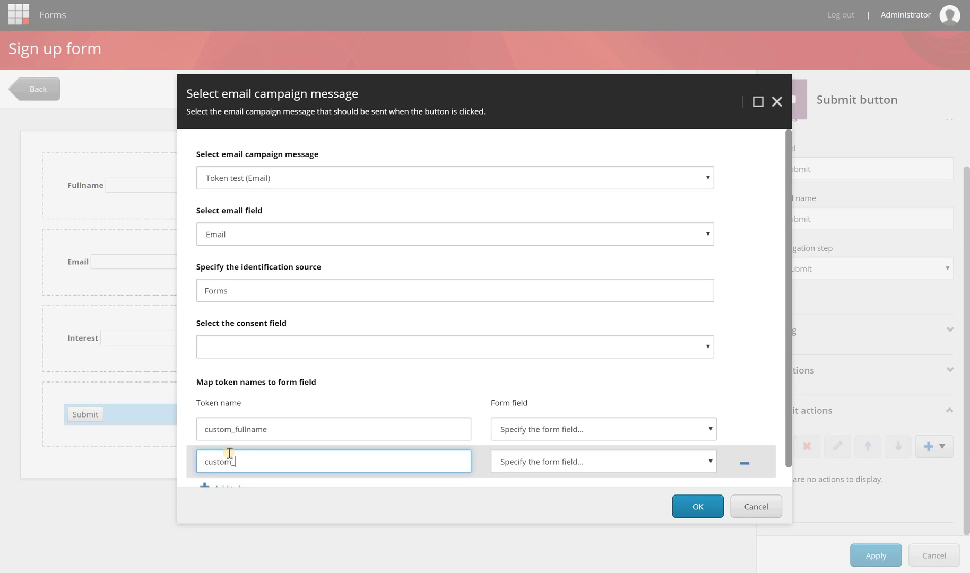
{"action": "type", "text": "email"}
{"action": "scroll", "coordinate": [228, 467], "scroll_direction": "down", "scroll_amount": 1}
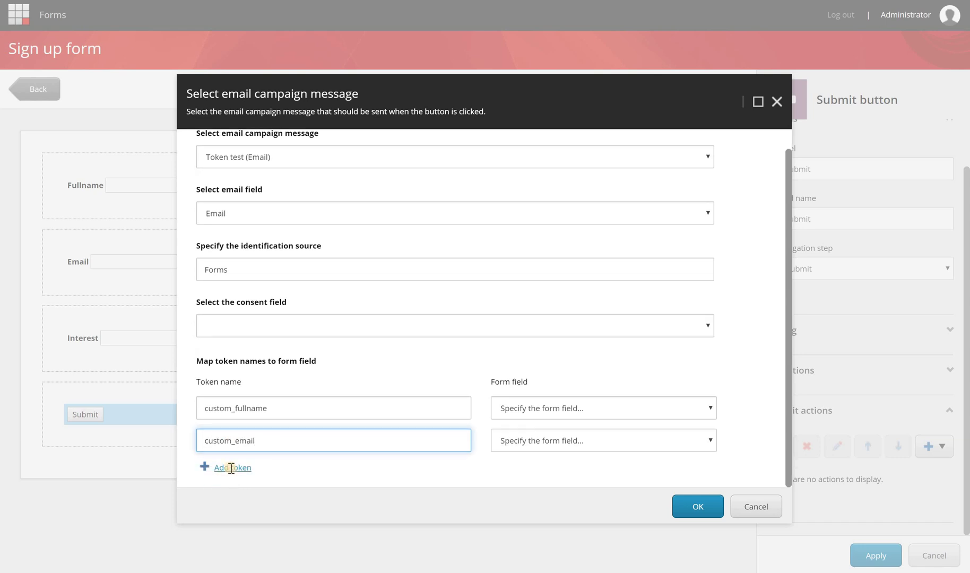
{"action": "left_click", "coordinate": [229, 468]}
{"action": "type", "text": "custom_interest"}
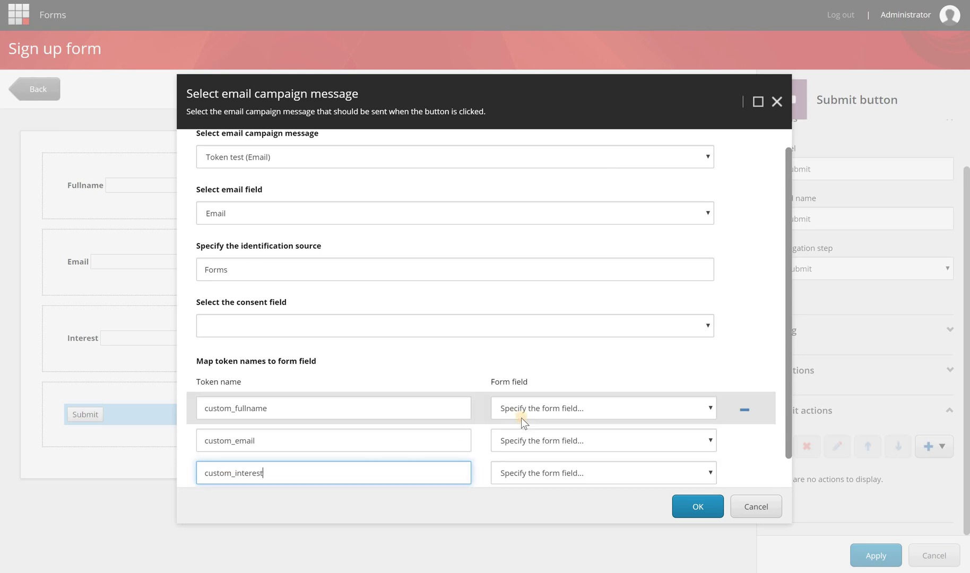
- Map the tokens to Fullname, Email and Interest and confirm the action with OK
{"action": "left_click", "coordinate": [522, 416]}
{"action": "left_click", "coordinate": [522, 428]}
{"action": "left_click", "coordinate": [518, 451]}
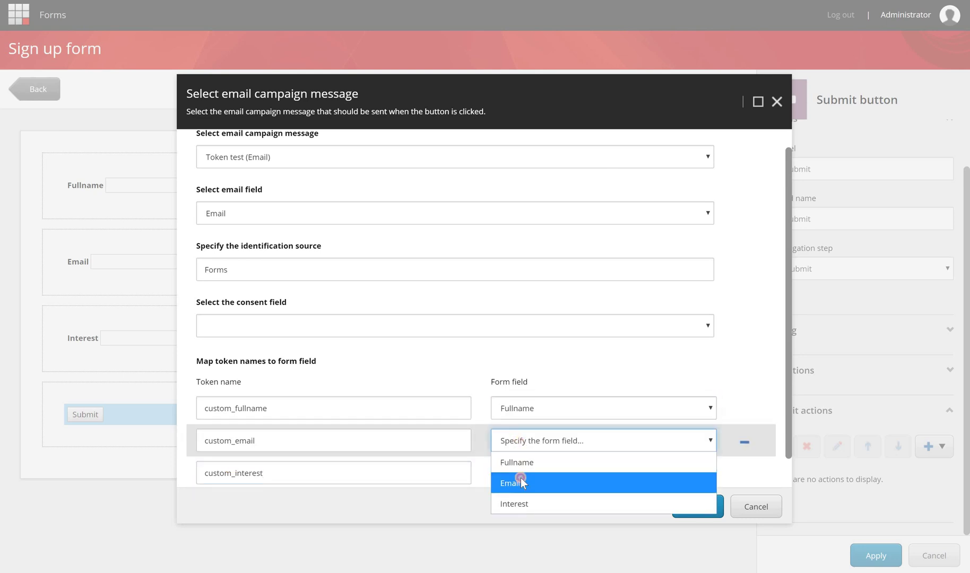
{"action": "left_click", "coordinate": [515, 481]}
{"action": "left_click", "coordinate": [514, 473]}
{"action": "left_click", "coordinate": [702, 507]}
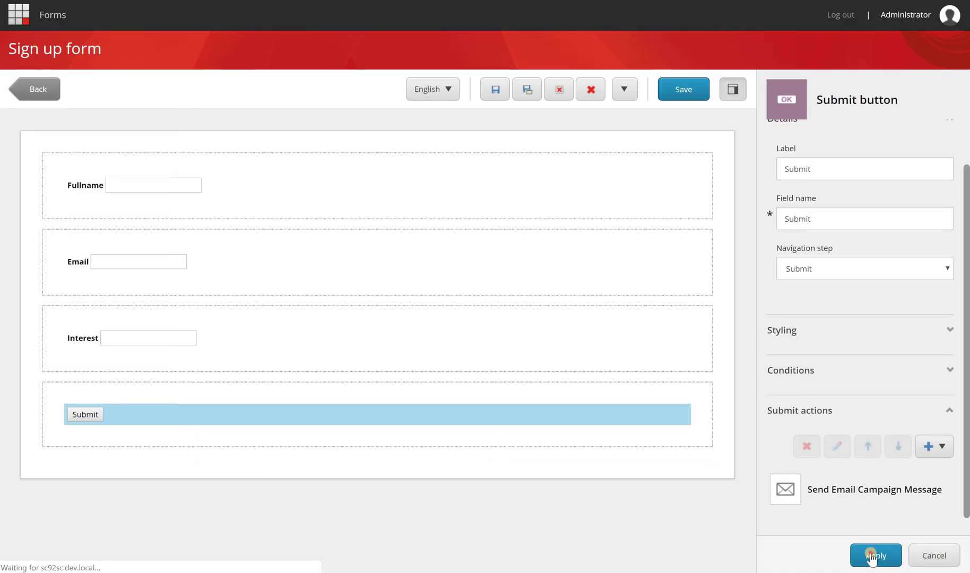
- Apply the submit action to the button and save the Sign up form
{"action": "left_click", "coordinate": [875, 555]}
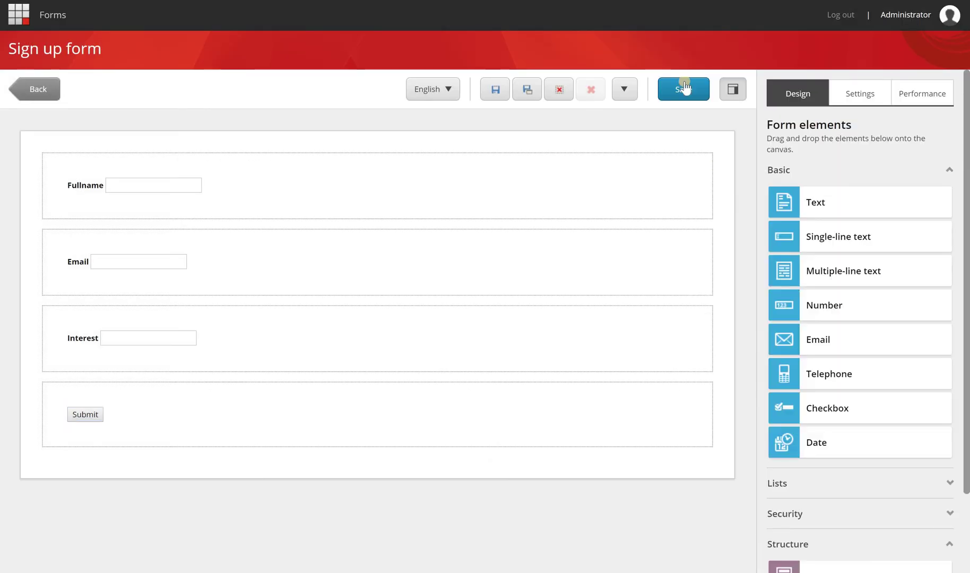
{"action": "left_click", "coordinate": [684, 89]}
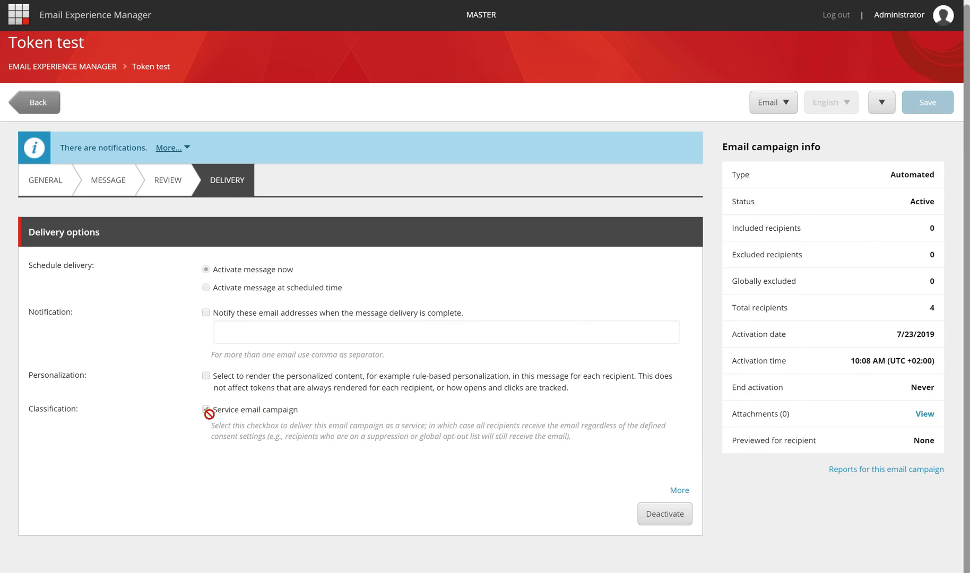
- Check the Service email campaign checkbox on Token test's Delivery tab
{"action": "left_click", "coordinate": [210, 409]}
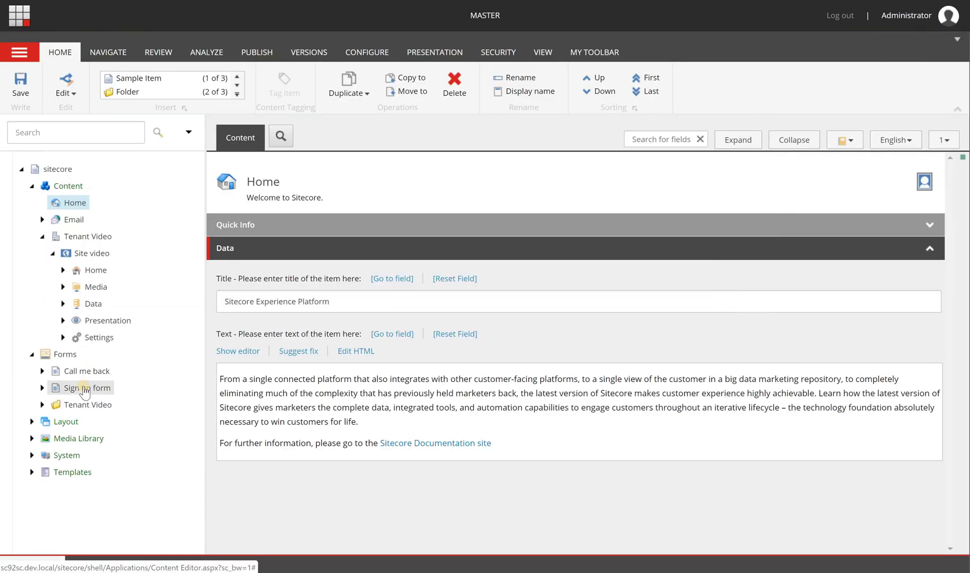
- Publish the Sign up form item from Forms, then reload the live site page in Firefox
{"action": "right_click", "coordinate": [85, 391]}
{"action": "left_click", "coordinate": [32, 354]}
{"action": "left_click", "coordinate": [32, 354]}
{"action": "right_click", "coordinate": [85, 390]}
{"action": "left_click", "coordinate": [117, 500]}
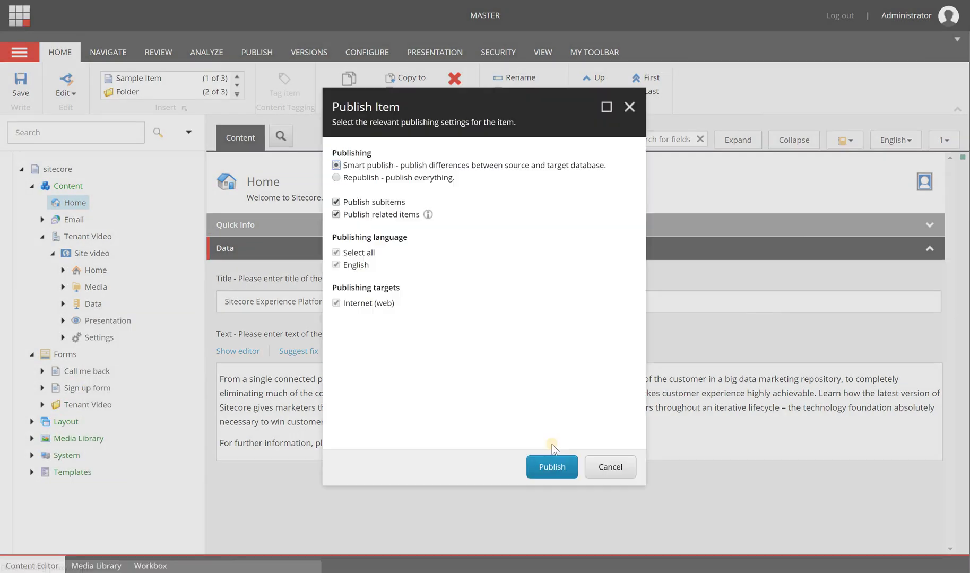
{"action": "key", "text": "Return"}
{"action": "key", "text": "Return"}
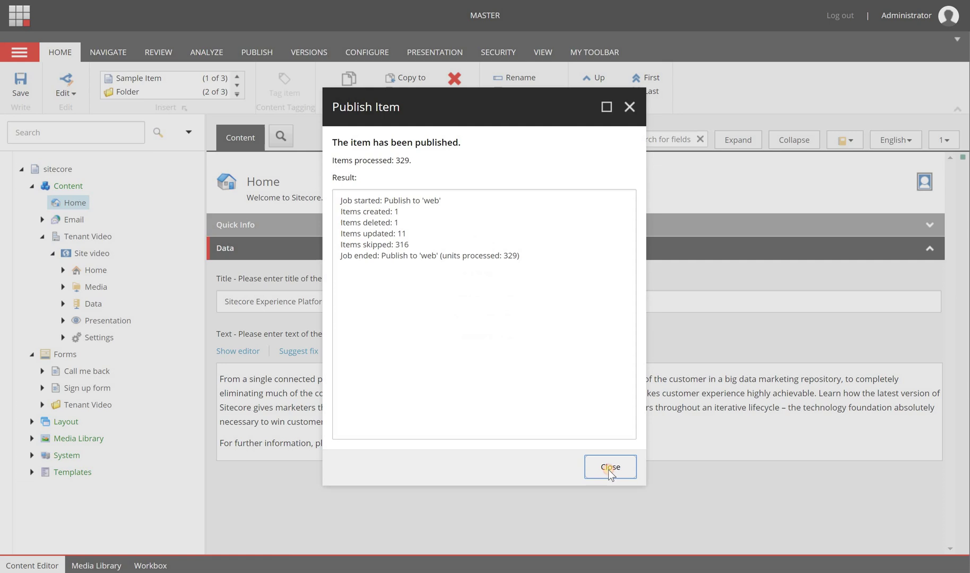
{"action": "key", "text": "Return"}
{"action": "key", "text": "alt+Tab"}
{"action": "key", "text": "F5"}
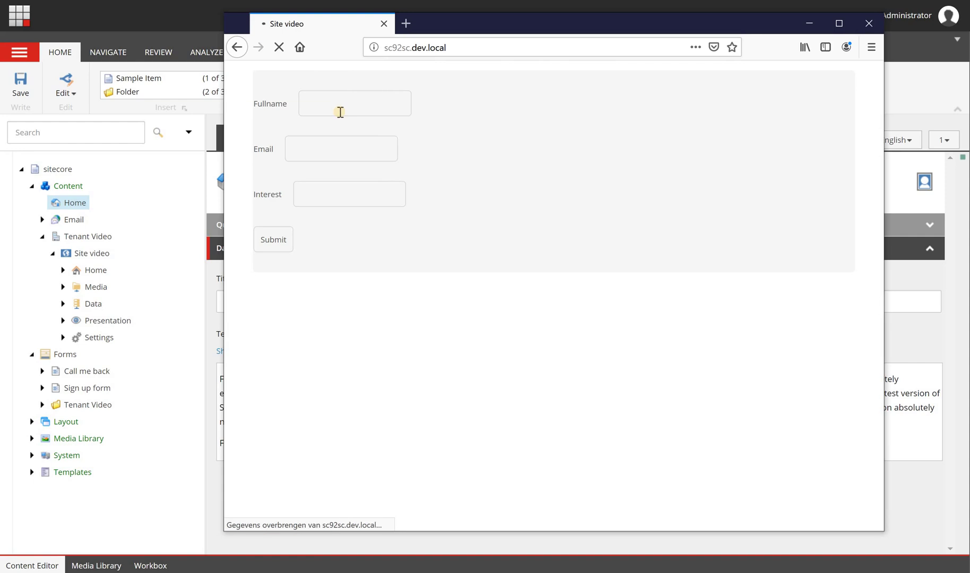
- Delete all messages from the Mailtrap Demo inbox and return to the live Sign up form
{"action": "left_click", "coordinate": [341, 112]}
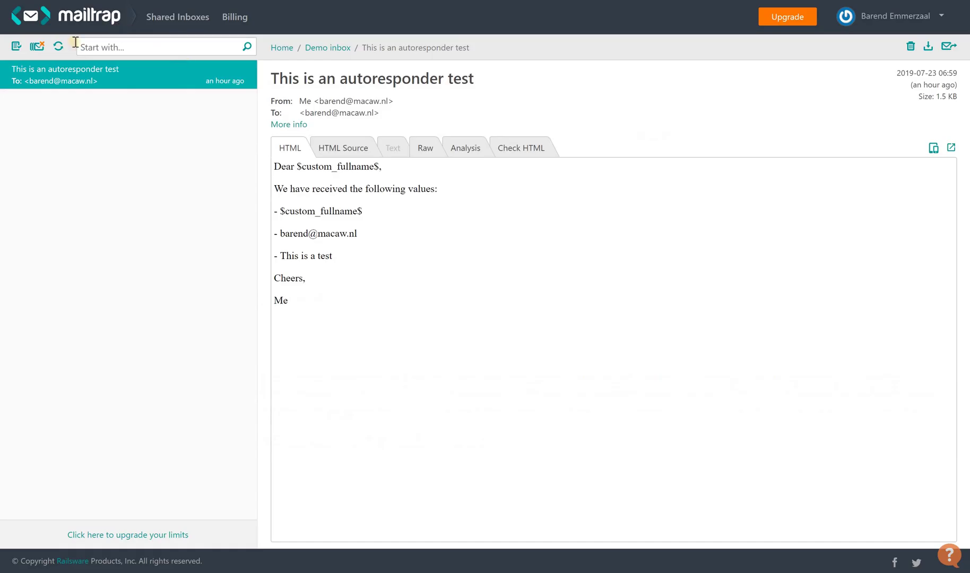
{"action": "left_click", "coordinate": [37, 46]}
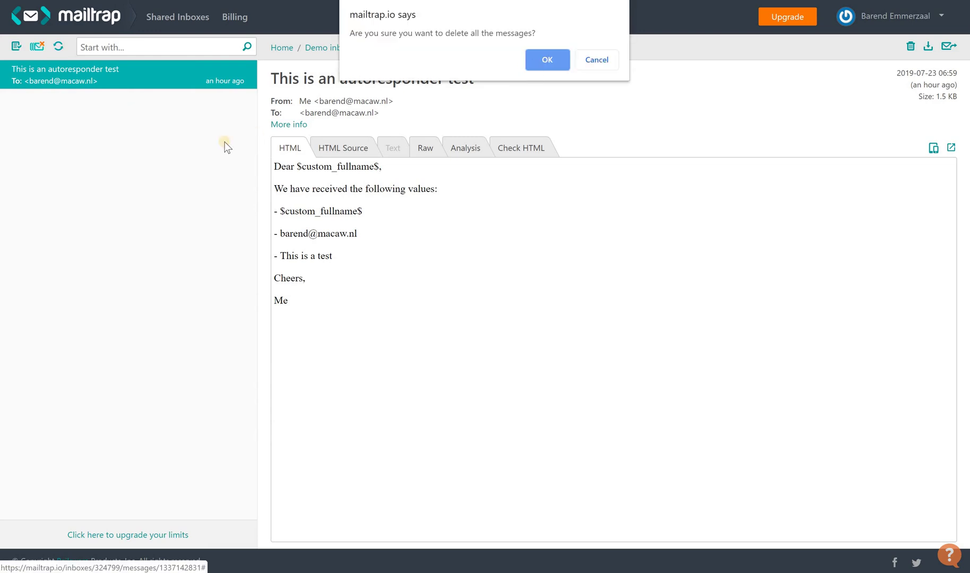
{"action": "key", "text": "Return"}
{"action": "key", "text": "alt+Tab"}
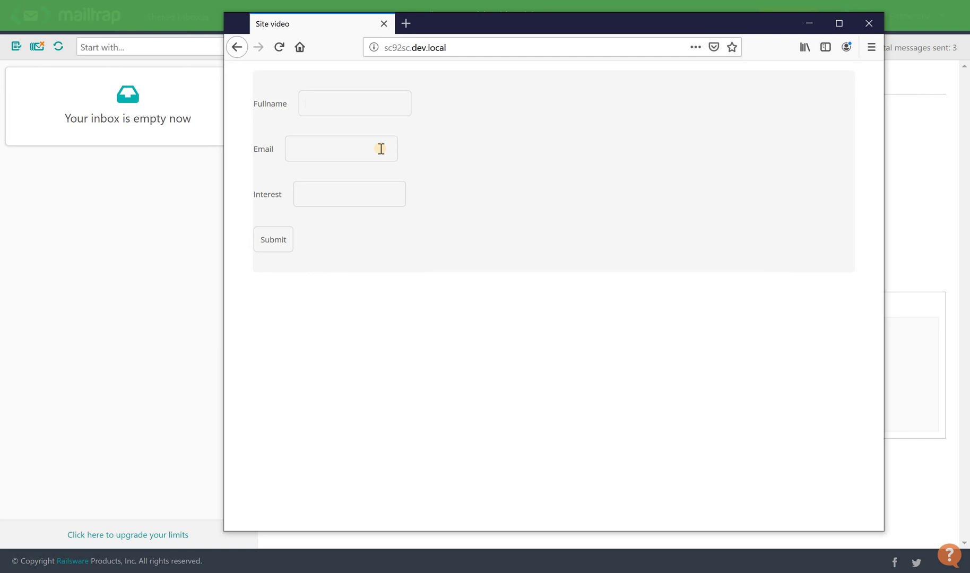
- Submit the sign-up form with a full name, an e-mail address and interest 'My dog', then view Mailtrap
{"action": "left_click", "coordinate": [382, 149]}
{"action": "key", "text": "Tab"}
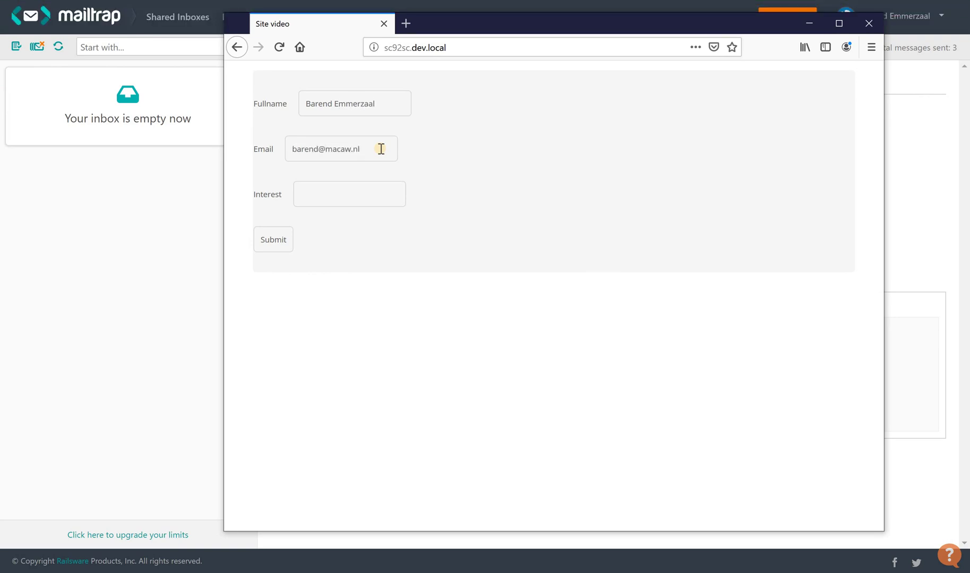
{"action": "type", "text": "My dog"}
{"action": "left_click", "coordinate": [273, 240]}
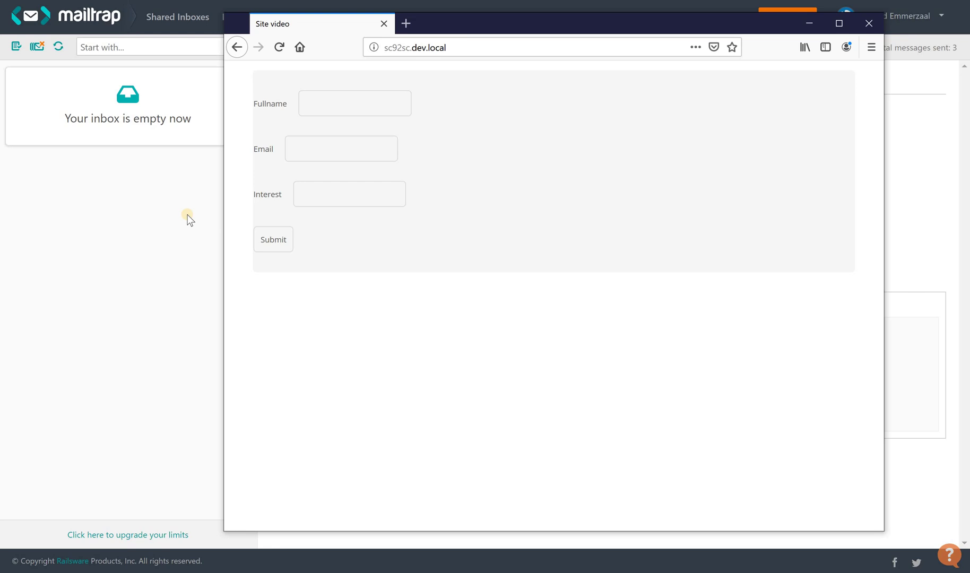
{"action": "left_click", "coordinate": [138, 76]}
{"action": "left_click", "coordinate": [138, 75]}
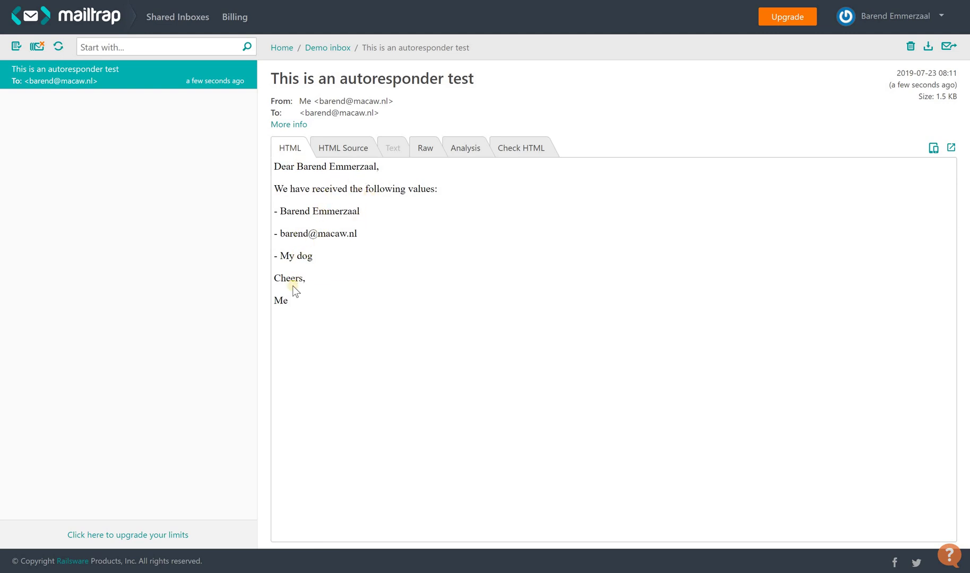
- Return to the Firefox window showing the emptied Sign up form
{"action": "key", "text": "alt+Tab"}
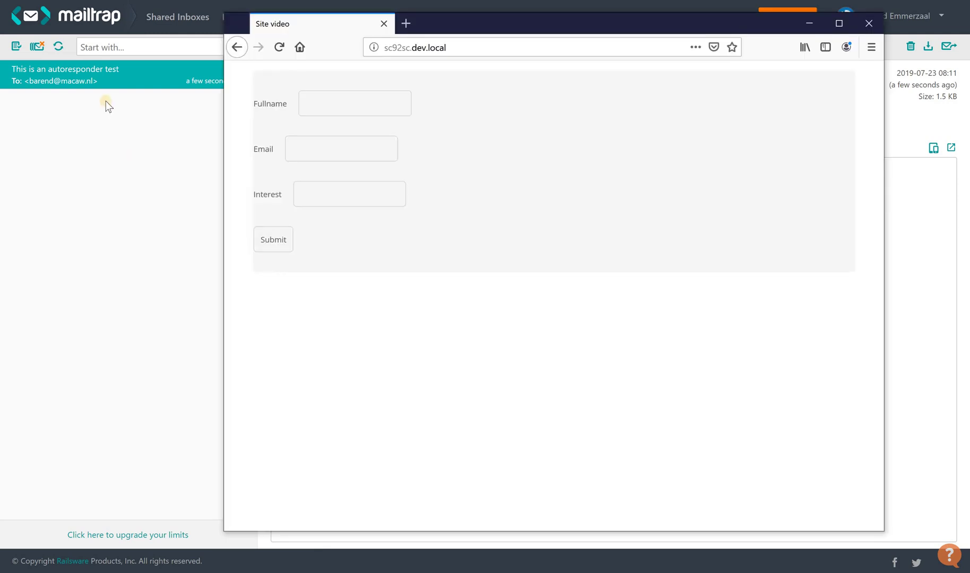